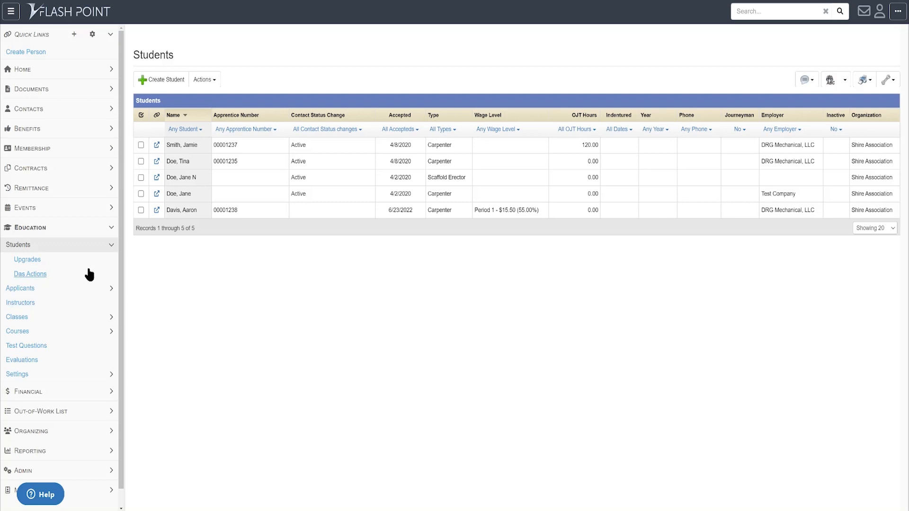
- Open the People list under Contacts and filter it to companies containing "drg"
{"action": "left_click", "coordinate": [112, 232]}
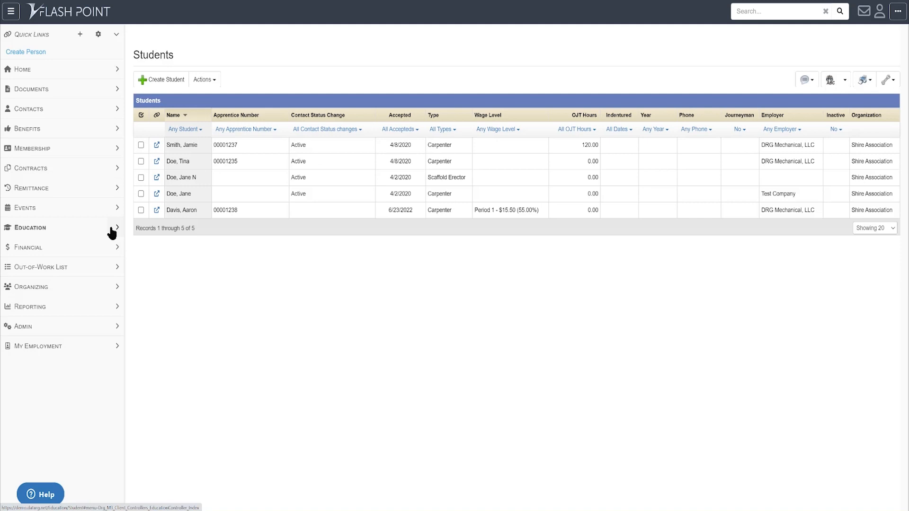
{"action": "left_click", "coordinate": [113, 110]}
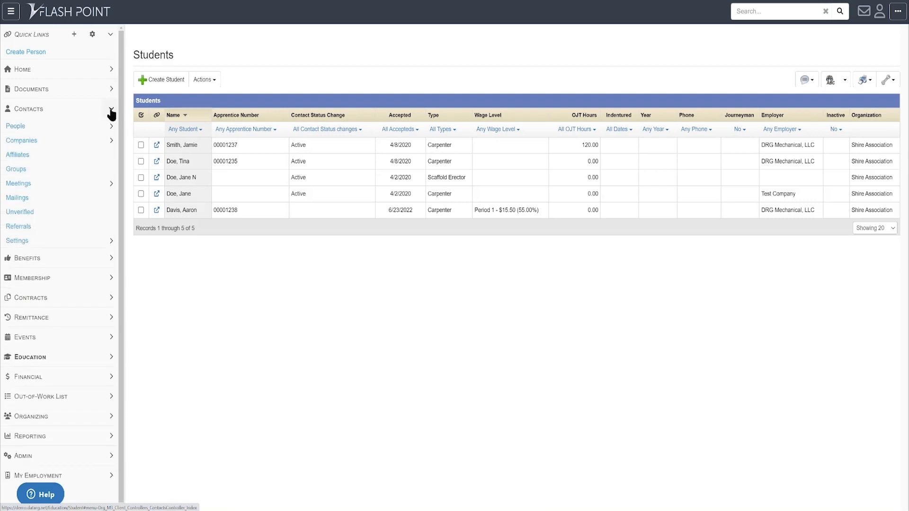
{"action": "left_click", "coordinate": [17, 127]}
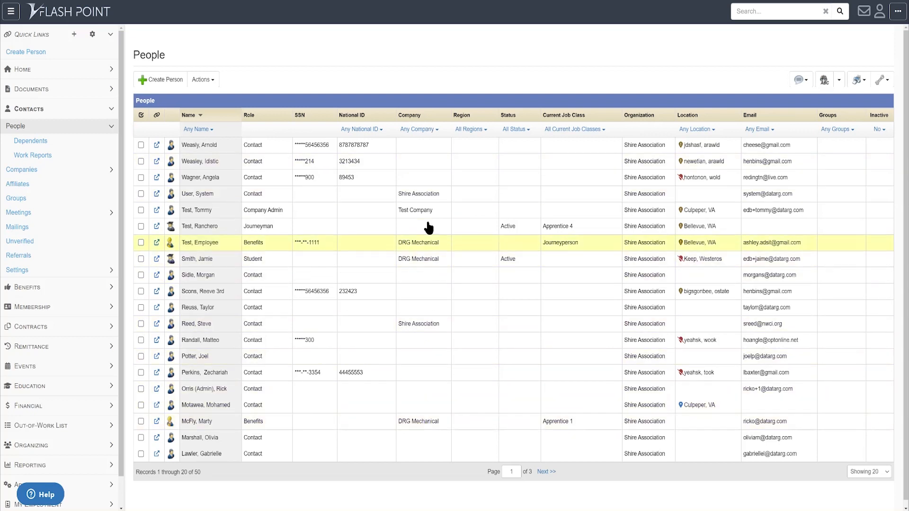
{"action": "left_click", "coordinate": [418, 131]}
{"action": "type", "text": "drg"}
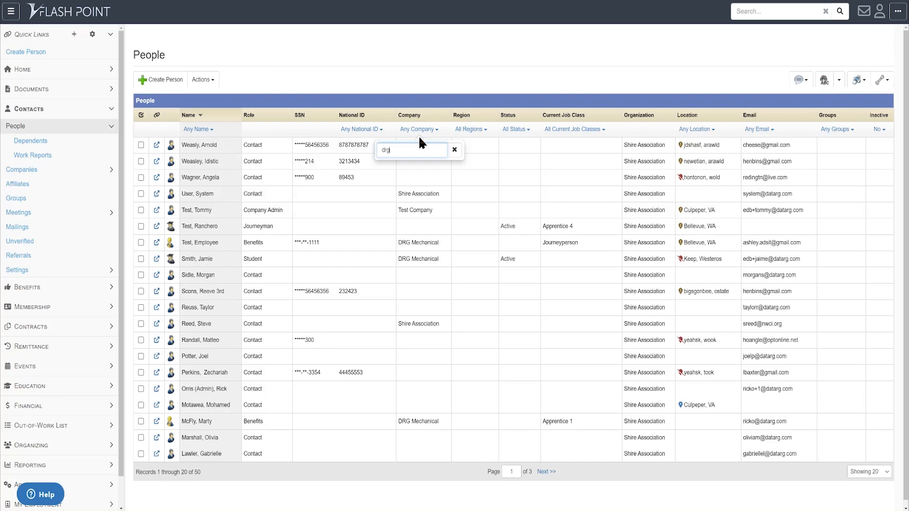
{"action": "key", "text": "Return"}
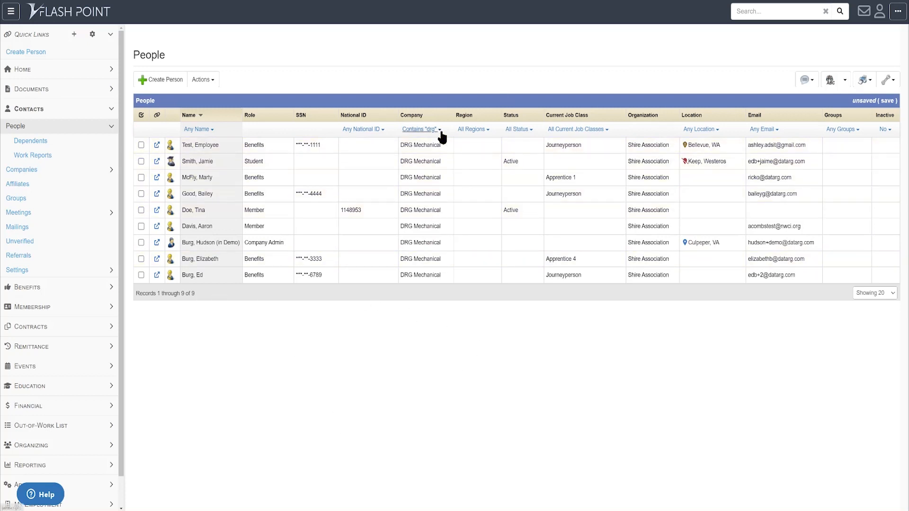
- Start a new mailing addressed to all records in the filtered People list
{"action": "left_click", "coordinate": [804, 84]}
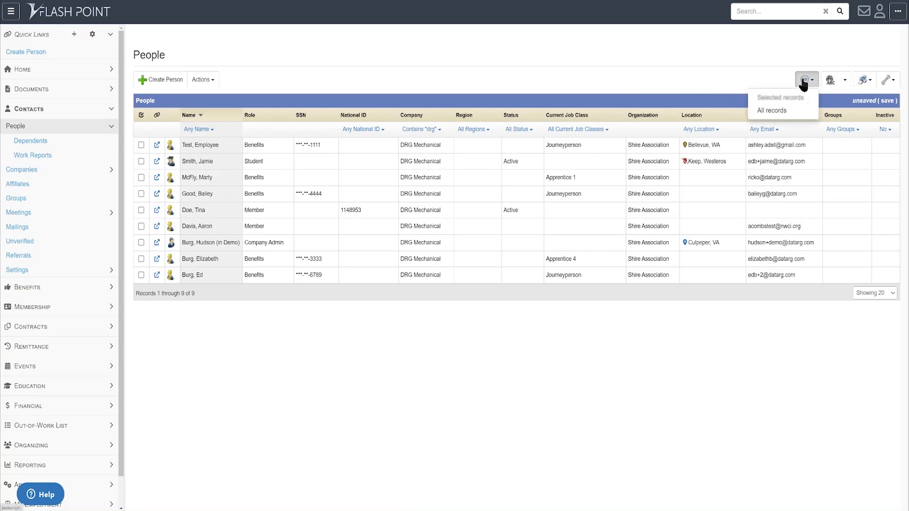
{"action": "left_click", "coordinate": [780, 113]}
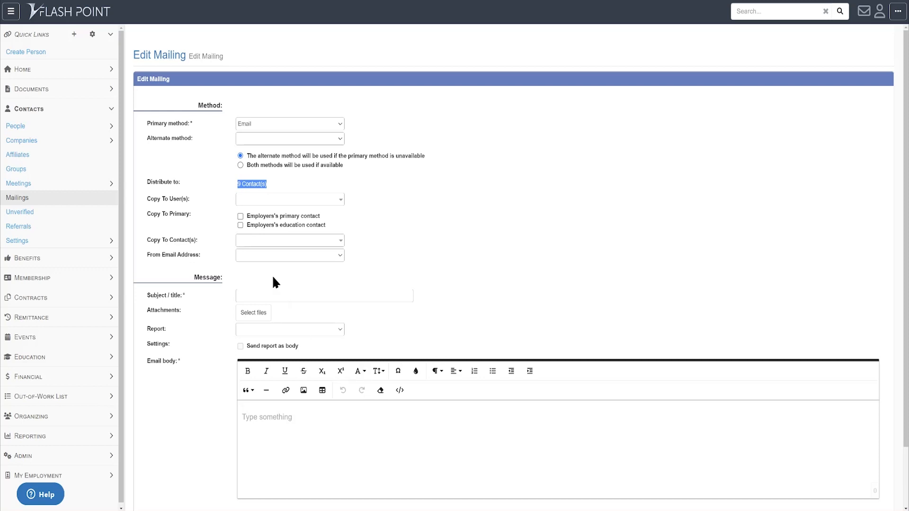
{"action": "left_click", "coordinate": [271, 297]}
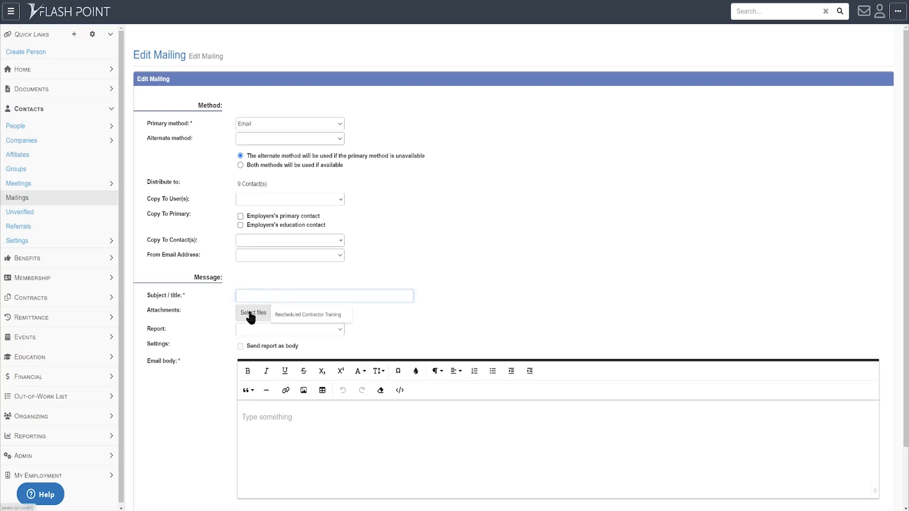
{"action": "left_click", "coordinate": [464, 326]}
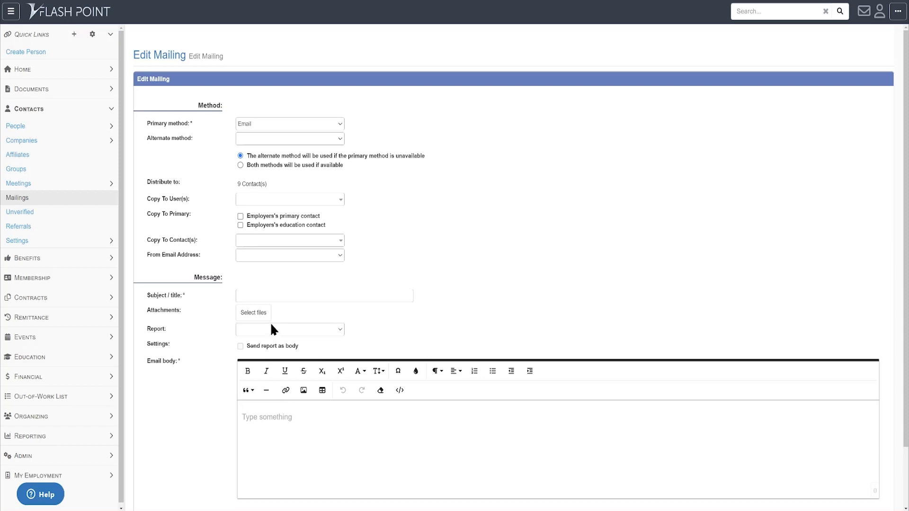
- Write "Your message to the recipients goes here." as the email body
{"action": "left_click", "coordinate": [267, 413]}
{"action": "type", "text": "Your message oo the recipients "}
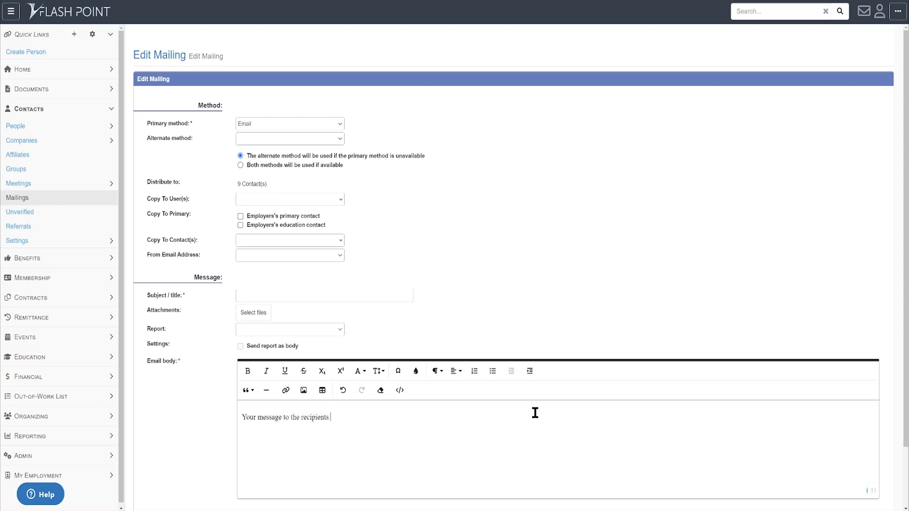
{"action": "type", "text": "goes here"}
{"action": "left_click", "coordinate": [348, 435]}
- Set the mailing's subject to "subject goes here", and finalize and send it to the recipients
{"action": "left_click", "coordinate": [293, 297]}
{"action": "type", "text": "subject"}
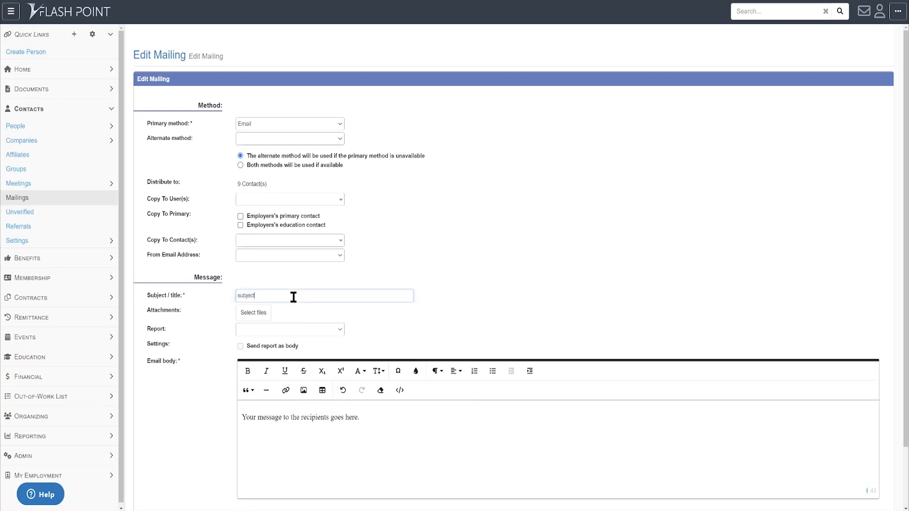
{"action": "type", "text": " goes here"}
{"action": "scroll", "coordinate": [370, 345], "scroll_direction": "down", "scroll_amount": 3}
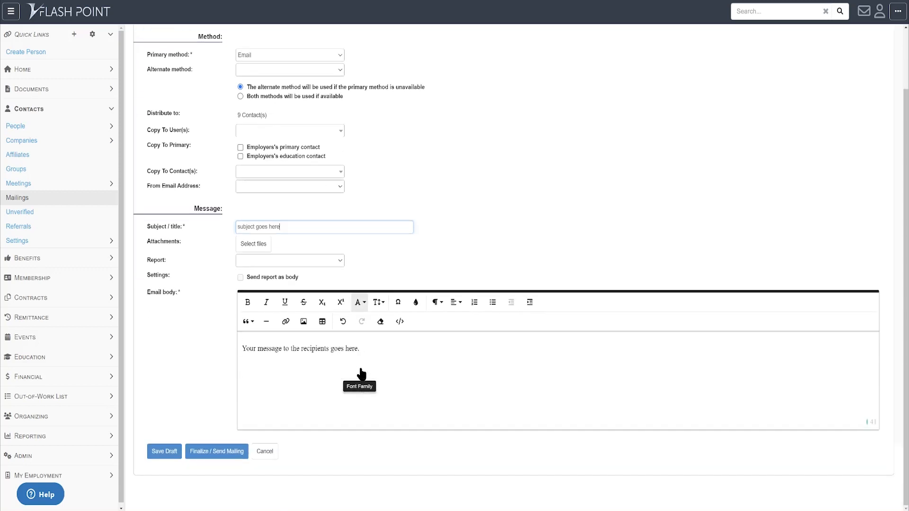
{"action": "left_click", "coordinate": [207, 454]}
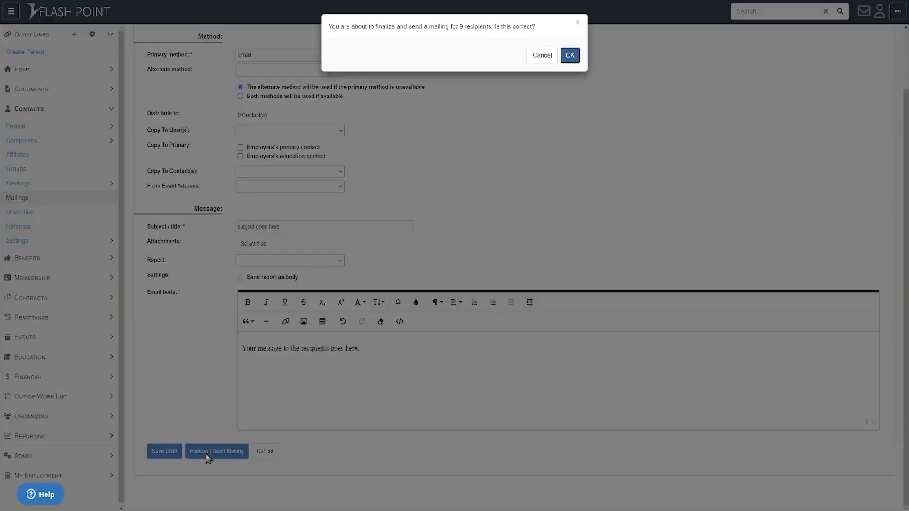
{"action": "left_click", "coordinate": [564, 56]}
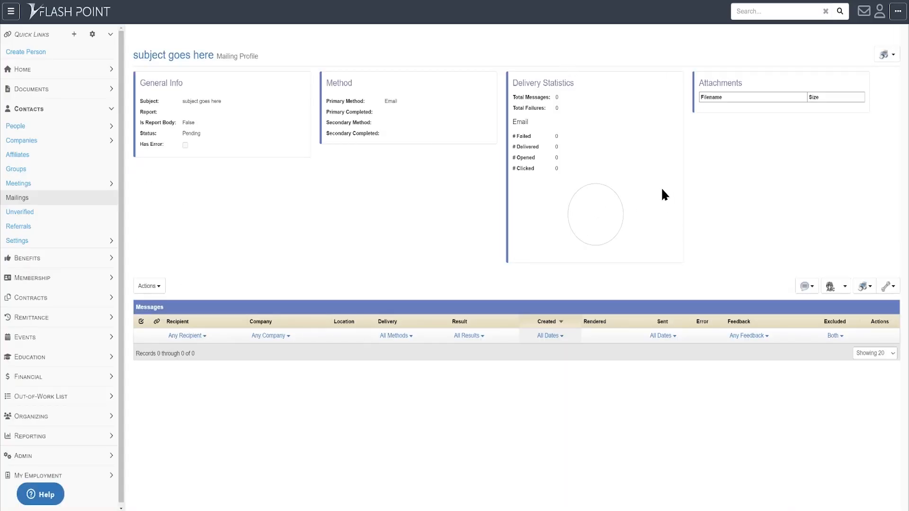
- From the Companies list, start a mailing to only Test Company, Shire Association, Organizing Fund and NWCI
{"action": "left_click", "coordinate": [17, 200]}
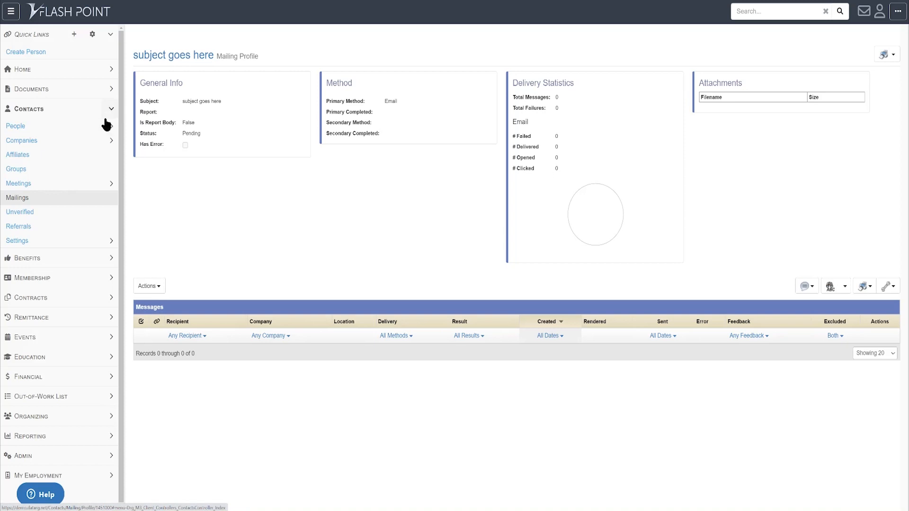
{"action": "left_click", "coordinate": [23, 141]}
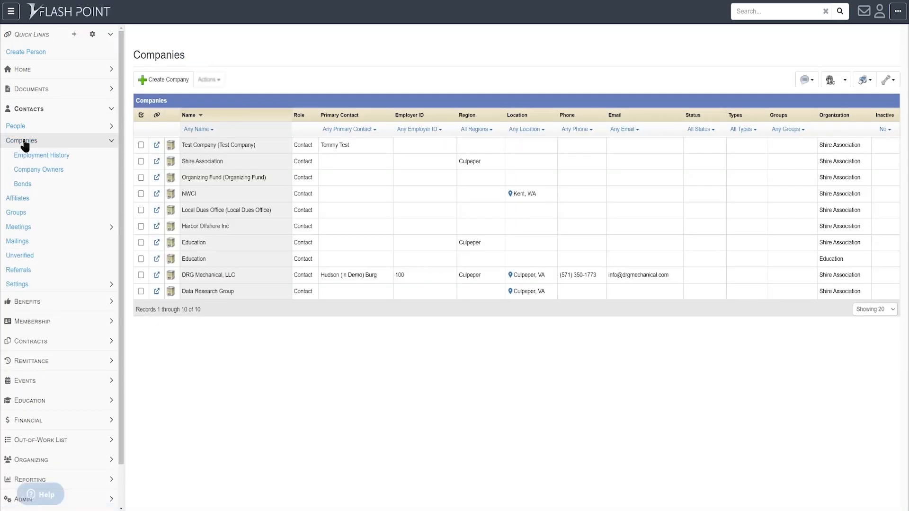
{"action": "left_click", "coordinate": [141, 145]}
{"action": "left_click", "coordinate": [141, 161]}
{"action": "left_click", "coordinate": [141, 178]}
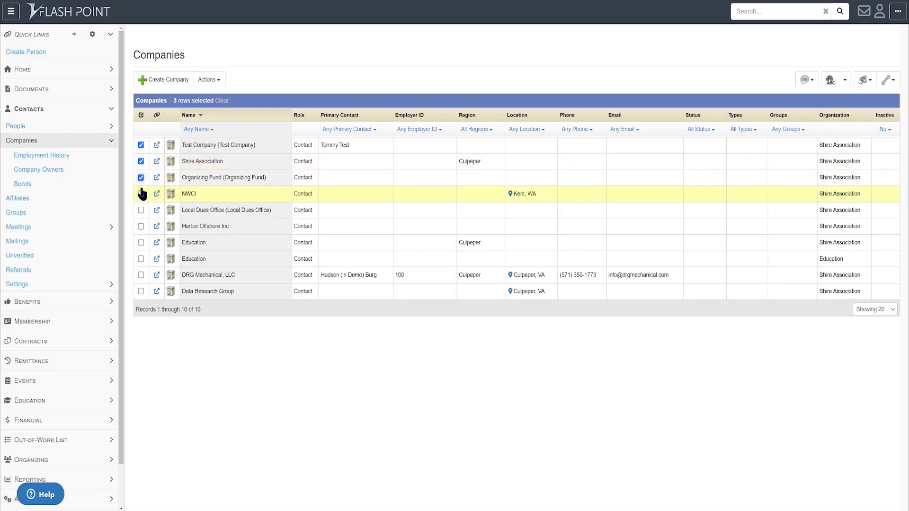
{"action": "left_click", "coordinate": [141, 194]}
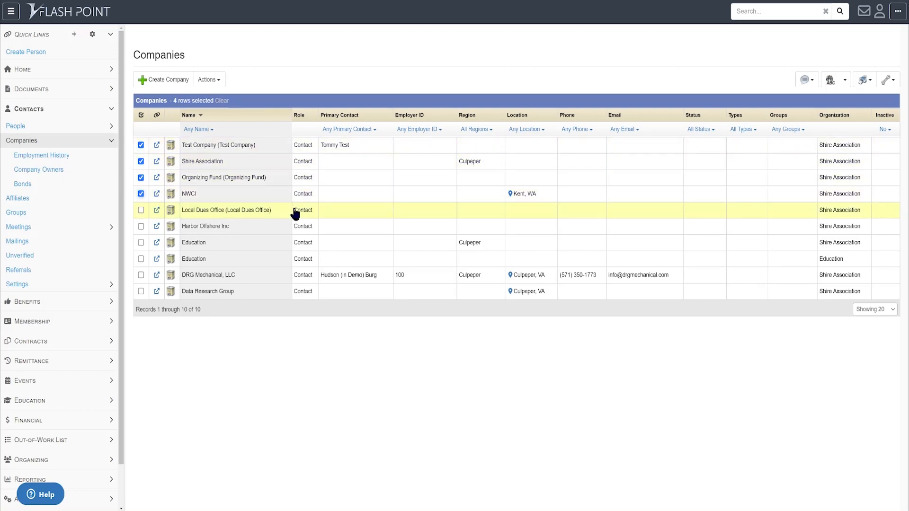
{"action": "left_click", "coordinate": [806, 82]}
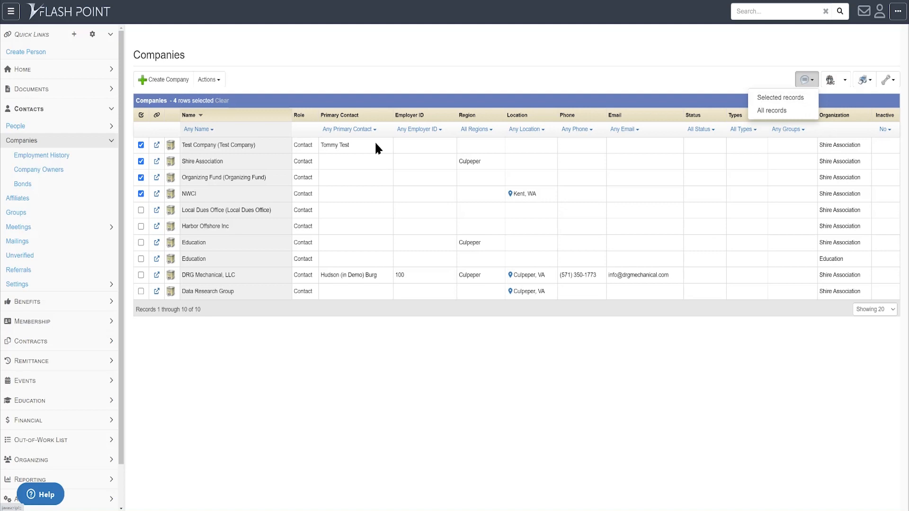
{"action": "left_click", "coordinate": [780, 100]}
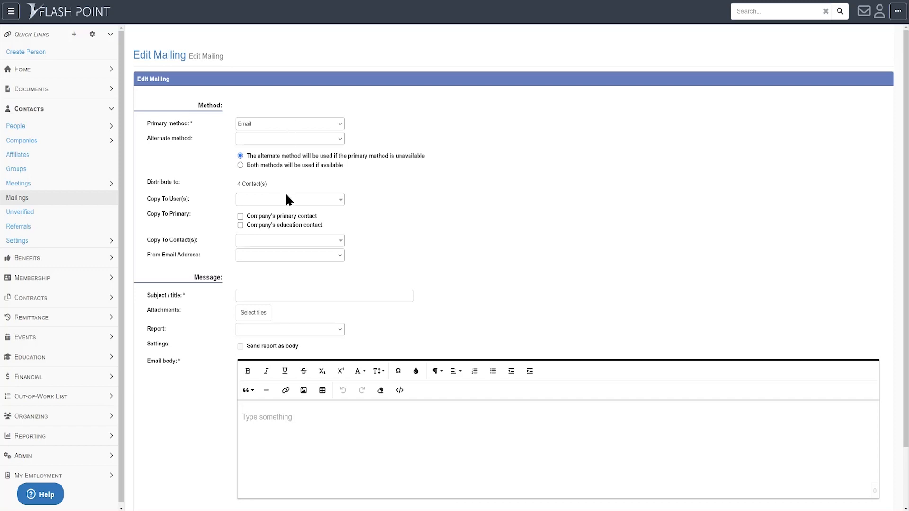
- Copy the company mailing to the Accounting and Principal contacts
{"action": "left_click", "coordinate": [260, 248]}
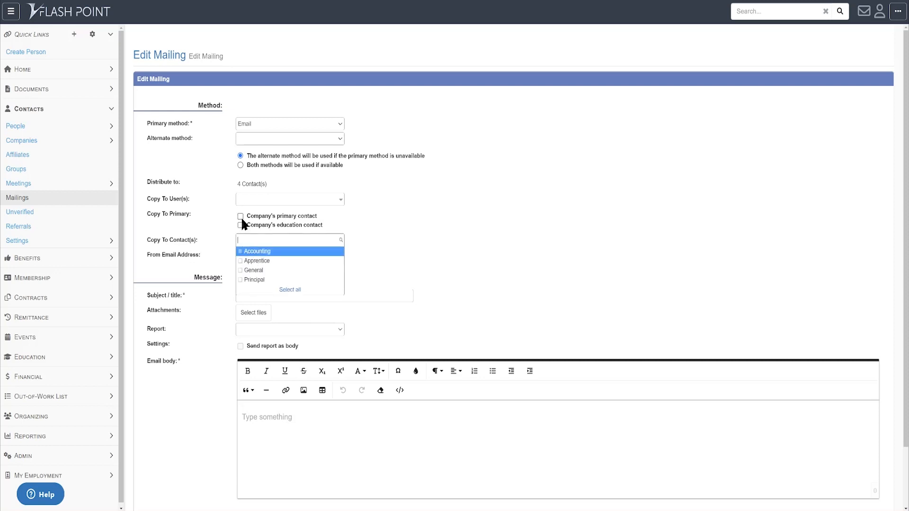
{"action": "left_click", "coordinate": [240, 280]}
{"action": "left_click", "coordinate": [240, 252]}
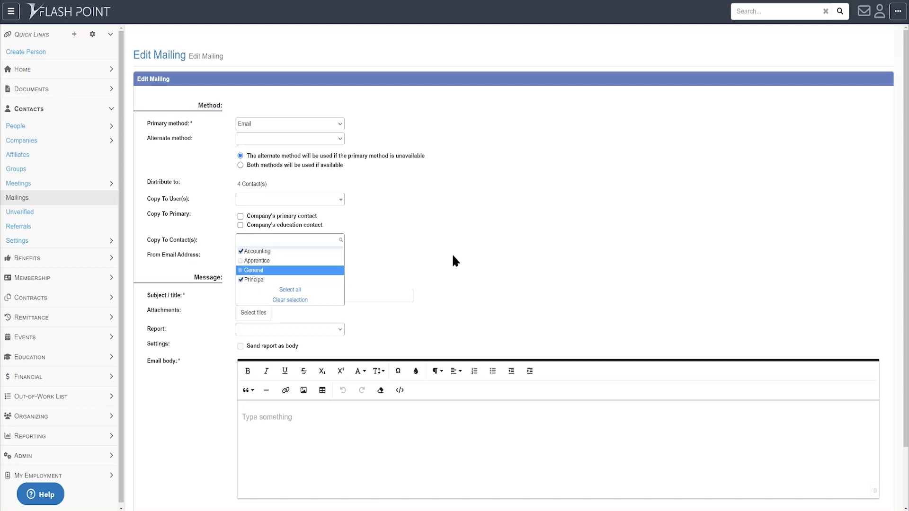
{"action": "left_click", "coordinate": [473, 217]}
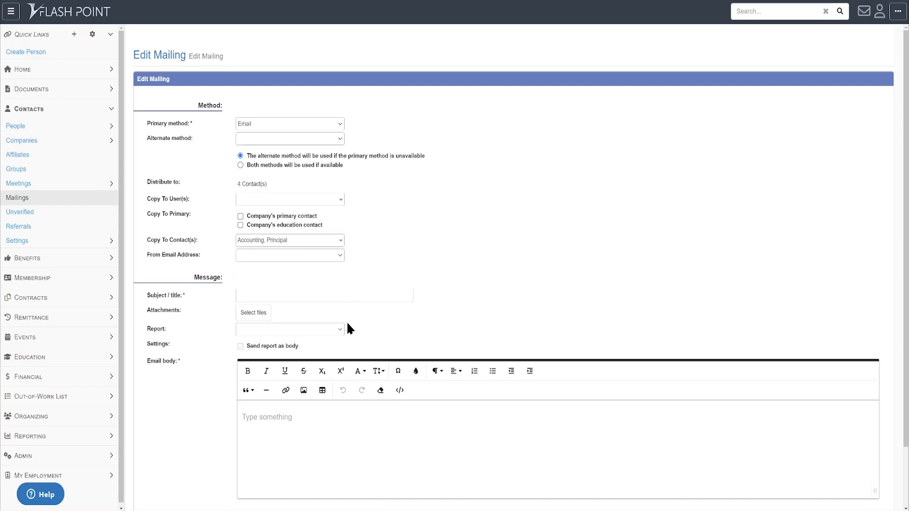
- Write "your message goes here..." as the email body of the company mailing
{"action": "left_click", "coordinate": [290, 413]}
{"action": "type", "text": "your message goes here..."}
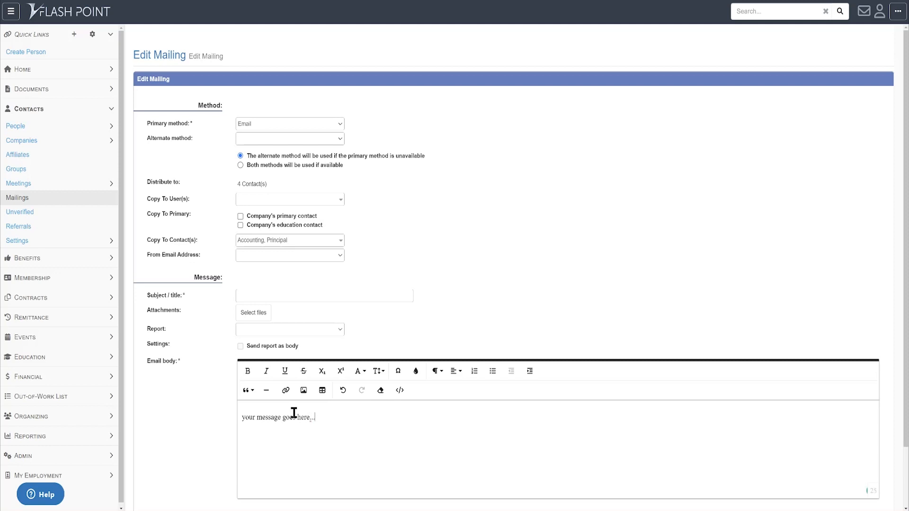
- Give the company mailing the subject "subject goes here", and finalize and send it
{"action": "left_click", "coordinate": [257, 298]}
{"action": "type", "text": "subject goes here"}
{"action": "scroll", "coordinate": [320, 262], "scroll_direction": "down", "scroll_amount": 1}
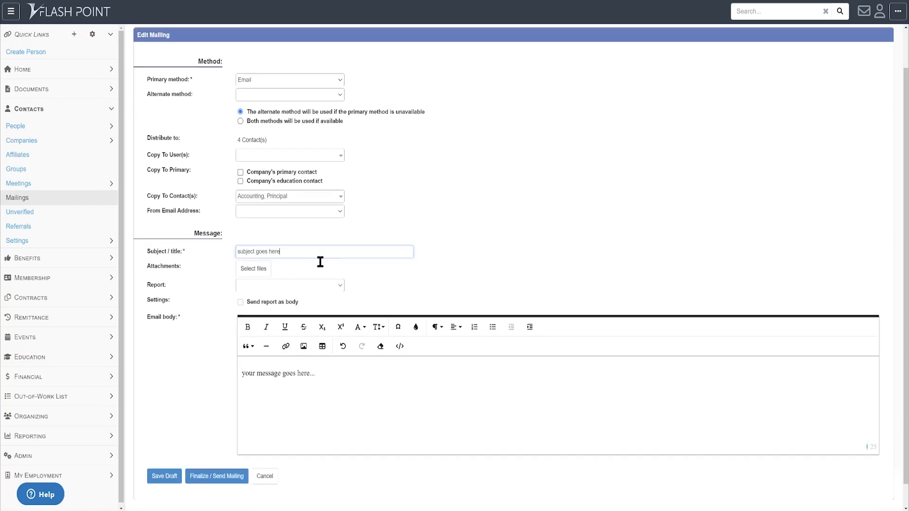
{"action": "scroll", "coordinate": [320, 262], "scroll_direction": "down", "scroll_amount": 1}
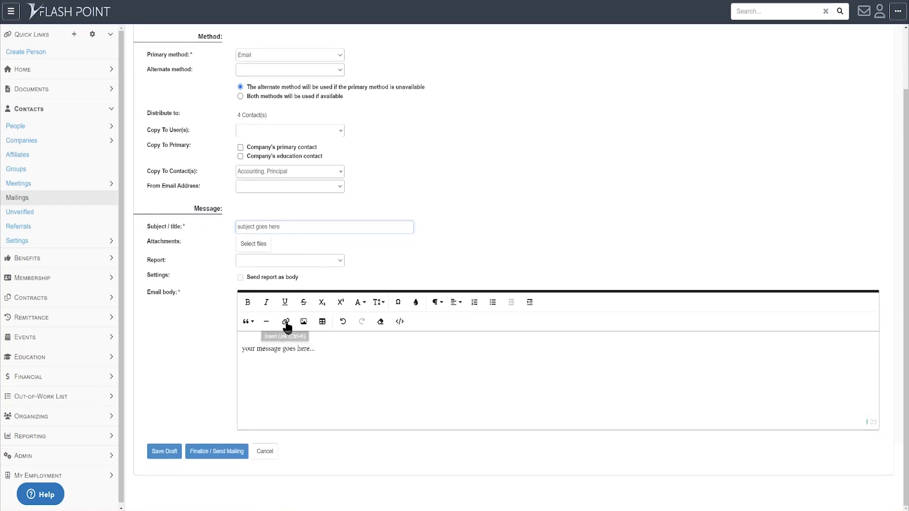
{"action": "left_click", "coordinate": [216, 455]}
{"action": "left_click", "coordinate": [573, 55]}
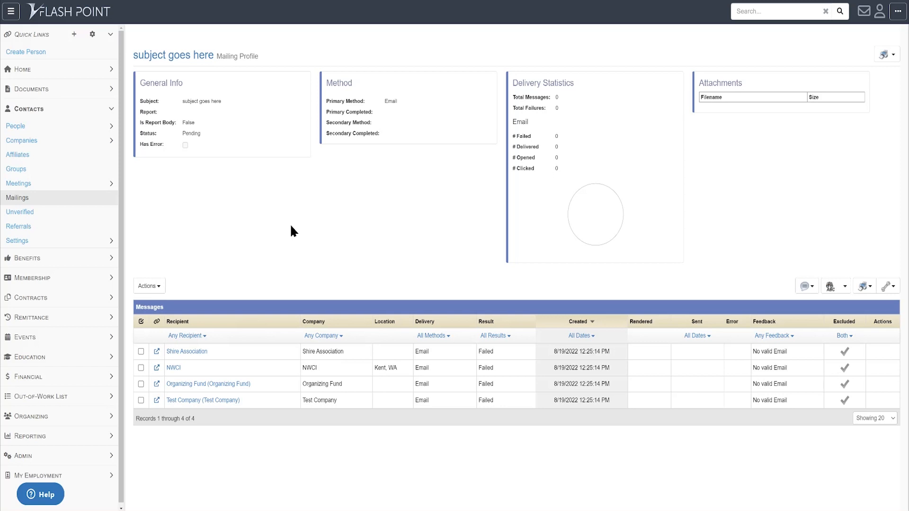
- Start a mailing to all records in the Members list and set its primary method to SMS
{"action": "left_click", "coordinate": [36, 282]}
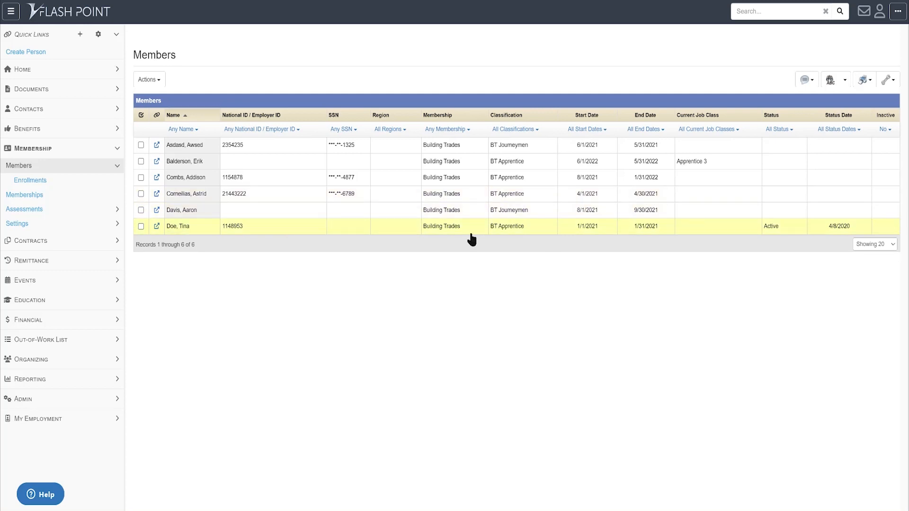
{"action": "left_click", "coordinate": [806, 81]}
{"action": "left_click", "coordinate": [786, 114]}
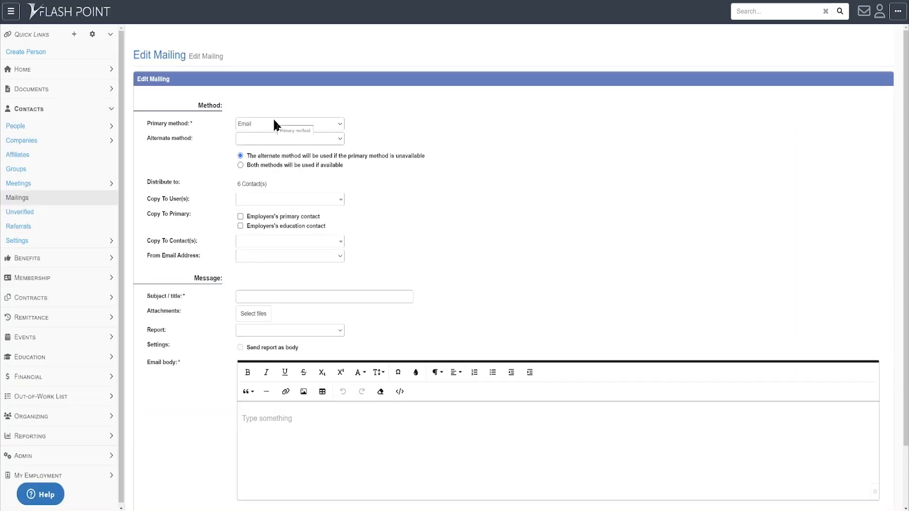
{"action": "left_click", "coordinate": [274, 124]}
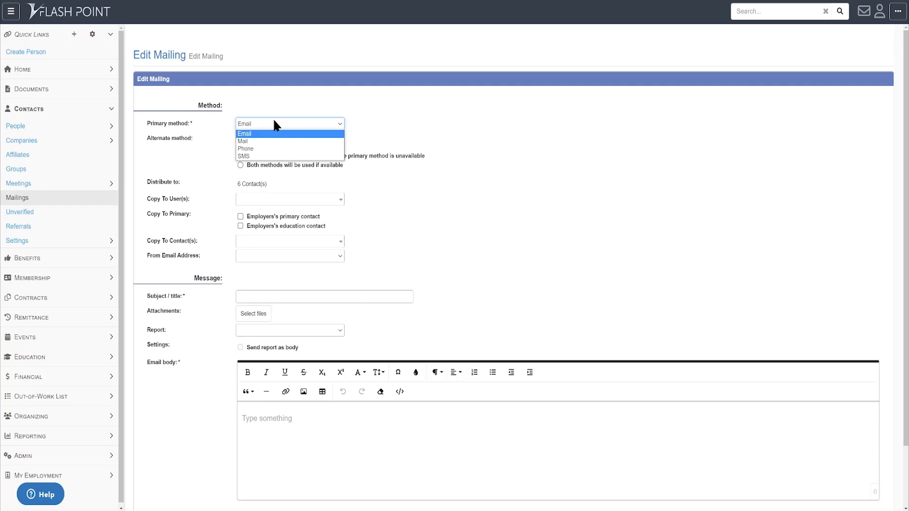
{"action": "left_click", "coordinate": [281, 157]}
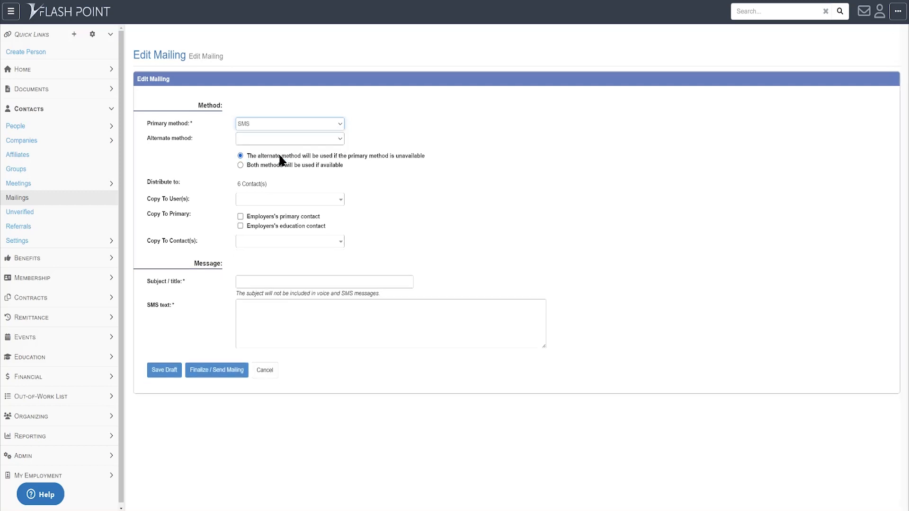
- Enter "Subject of my text message here" as the SMS mailing's subject
{"action": "left_click", "coordinate": [273, 310]}
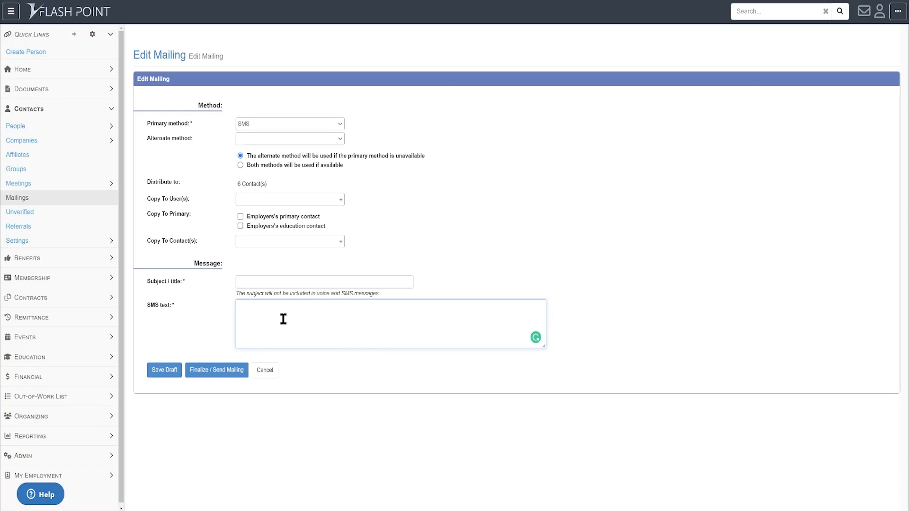
{"action": "left_click", "coordinate": [274, 283]}
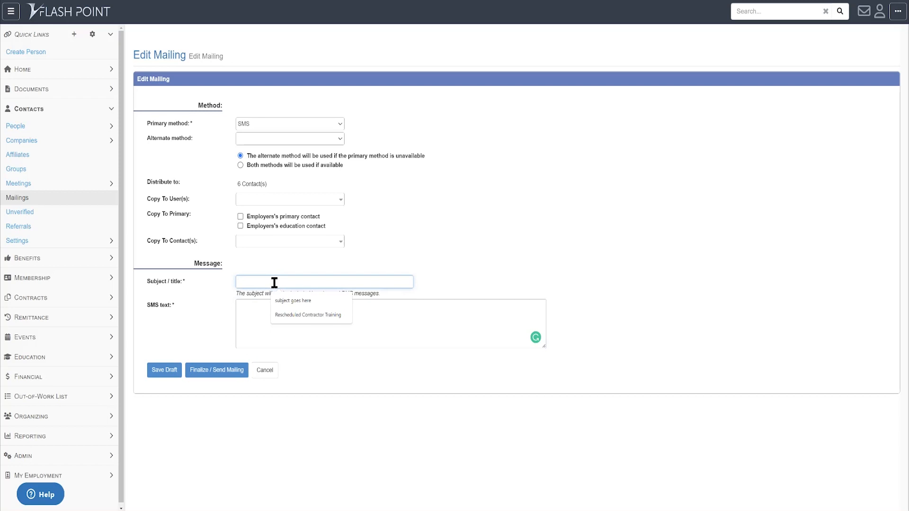
{"action": "type", "text": "Subjec"}
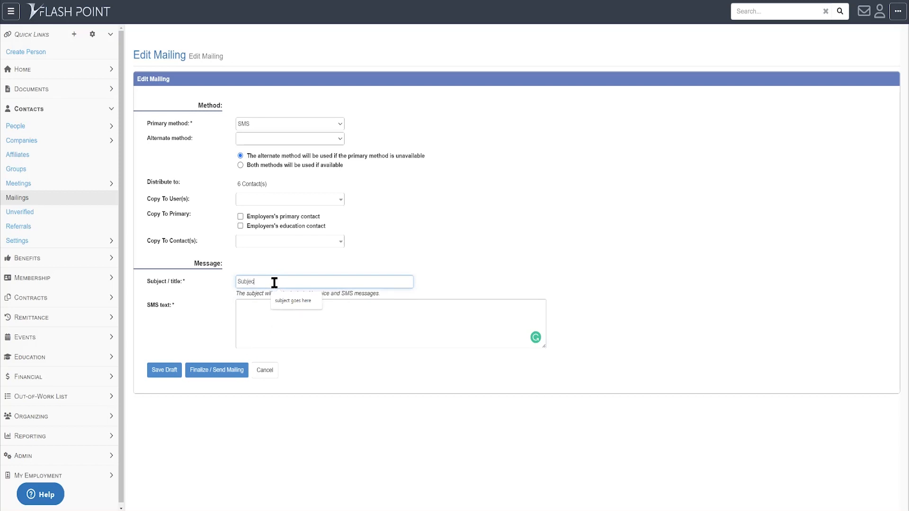
{"action": "type", "text": "t of my text message here"}
- Enter "my actual message goes here" as the SMS text of the members mailing, and finalize and send it
{"action": "key", "text": "Tab"}
{"action": "type", "text": "my a"}
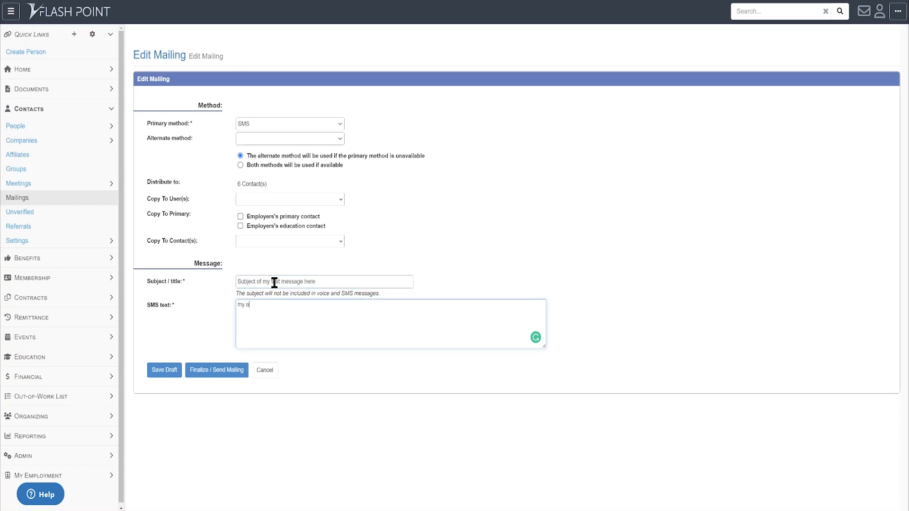
{"action": "type", "text": "ctual message goes here"}
{"action": "left_click", "coordinate": [227, 375]}
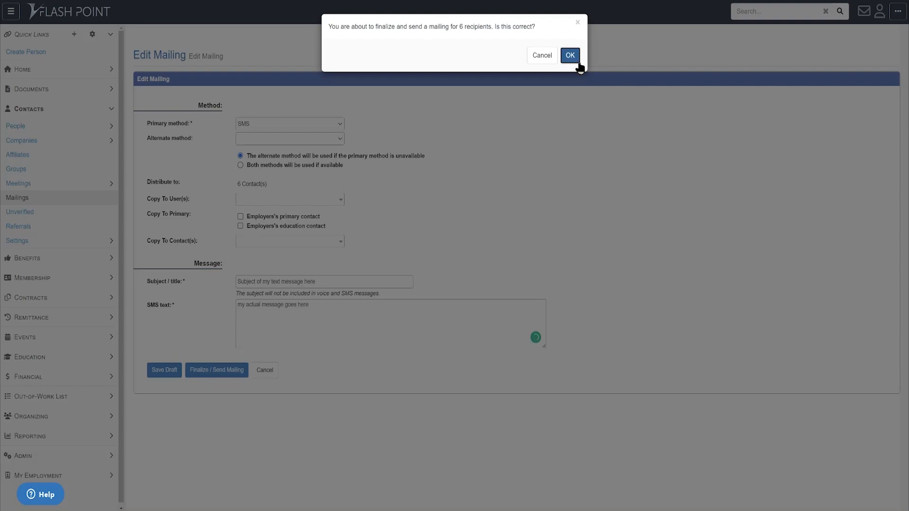
{"action": "left_click", "coordinate": [571, 56]}
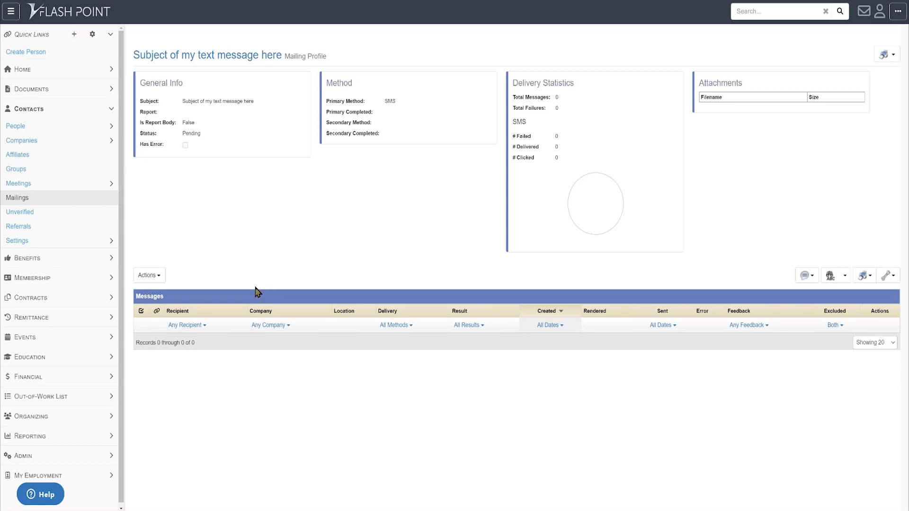
- Open the Basics of Carpentry class held in Renton from the Education classes and start a mailing to its students
{"action": "left_click", "coordinate": [29, 364]}
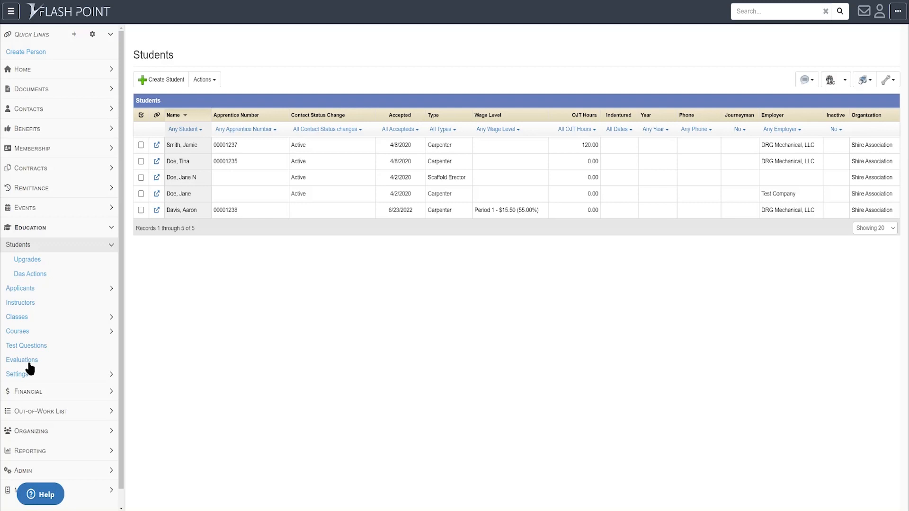
{"action": "left_click", "coordinate": [18, 317]}
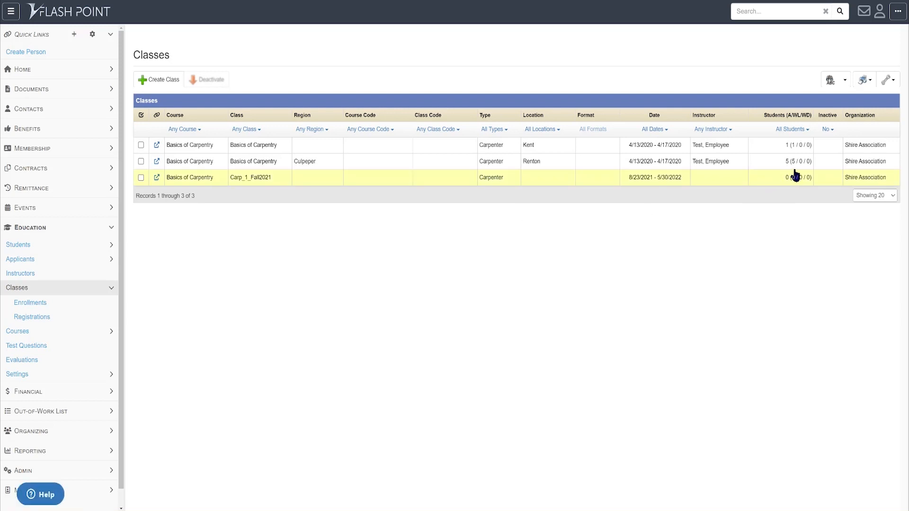
{"action": "left_click", "coordinate": [551, 168]}
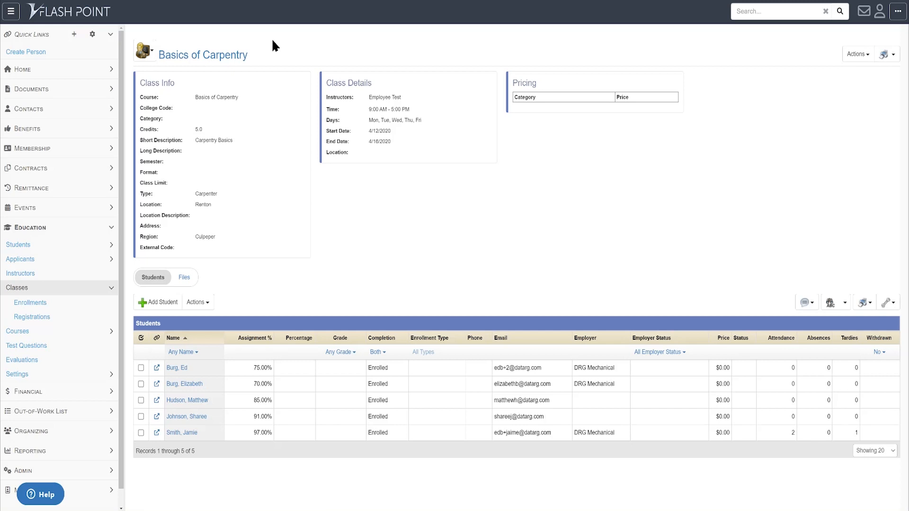
{"action": "left_click", "coordinate": [804, 309]}
{"action": "left_click", "coordinate": [786, 336]}
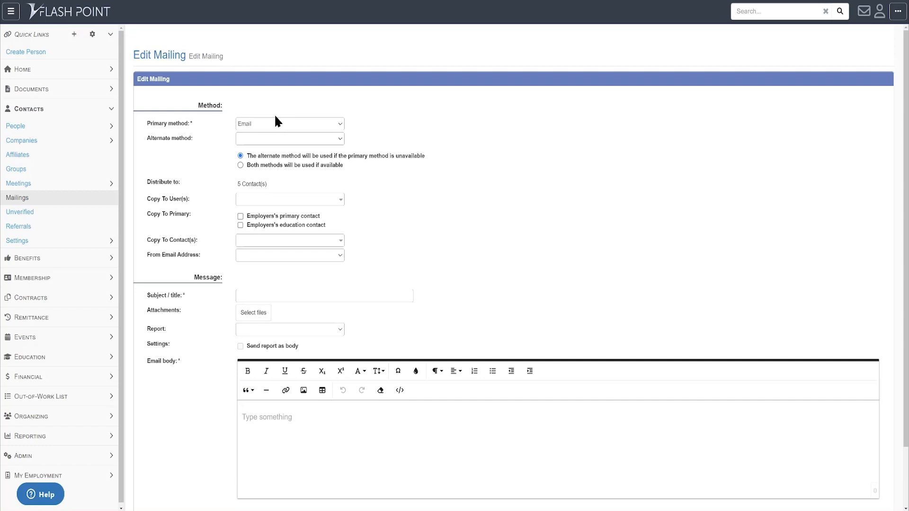
- Set the class mailing's primary method to SMS and its alternate method to Email
{"action": "left_click", "coordinate": [264, 124]}
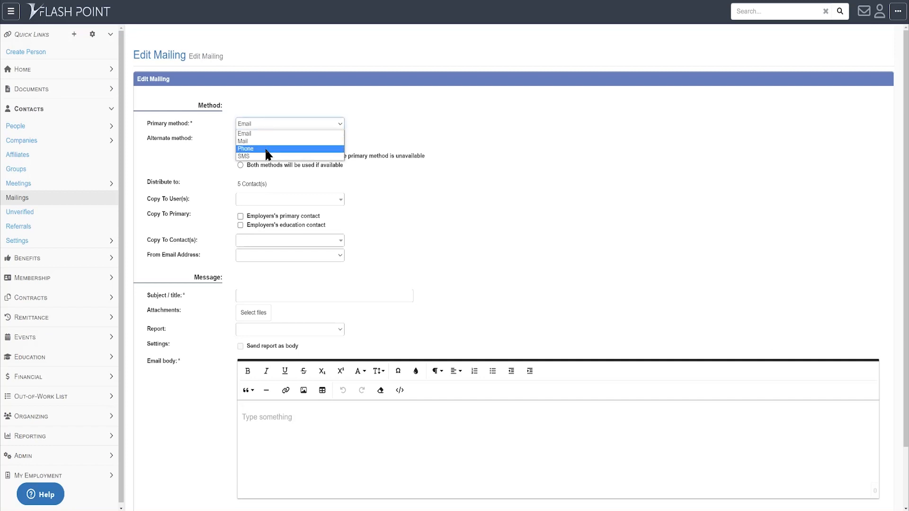
{"action": "left_click", "coordinate": [266, 156]}
{"action": "left_click", "coordinate": [266, 138]}
{"action": "left_click", "coordinate": [266, 151]}
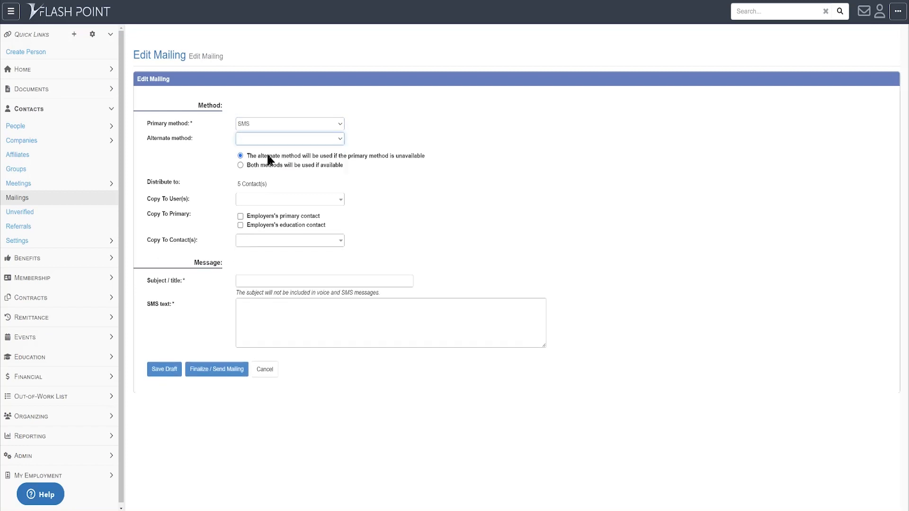
- Enter "text message goes here" as the class mailing's SMS text and "text subject" as its subject
{"action": "left_click", "coordinate": [287, 322]}
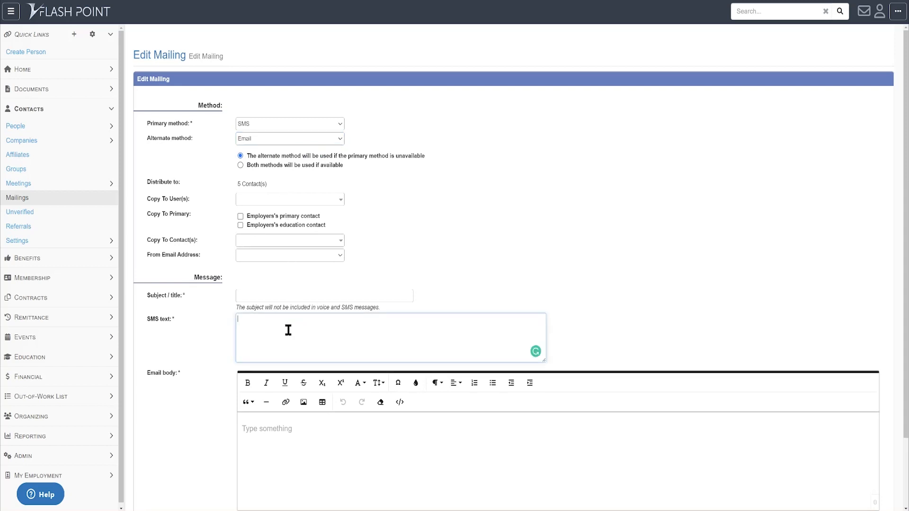
{"action": "type", "text": "test"}
{"action": "type", "text": " messag"}
{"action": "type", "text": "e goes here"}
{"action": "left_click", "coordinate": [296, 294]}
{"action": "type", "text": "test"}
{"action": "type", "text": "xt subject"}
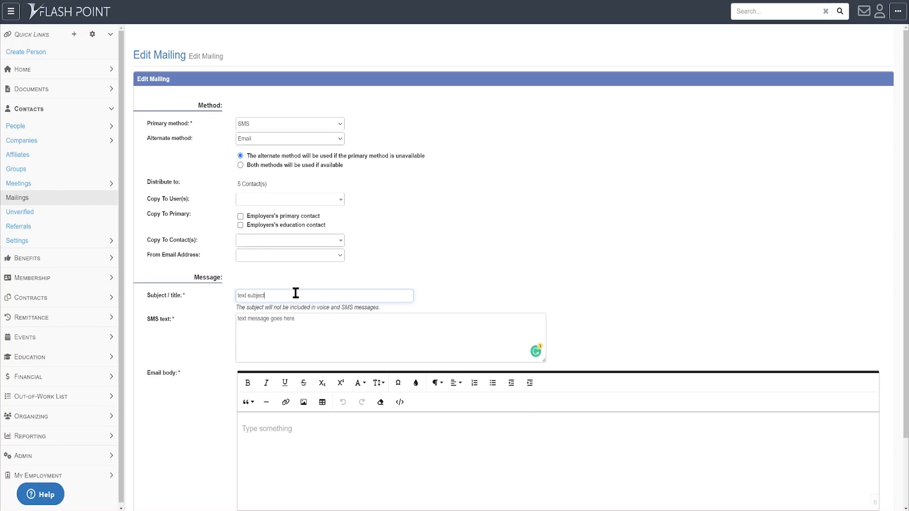
- Write "email message goes here." as the email body of the class mailing, and finalize and send it
{"action": "left_click", "coordinate": [297, 434]}
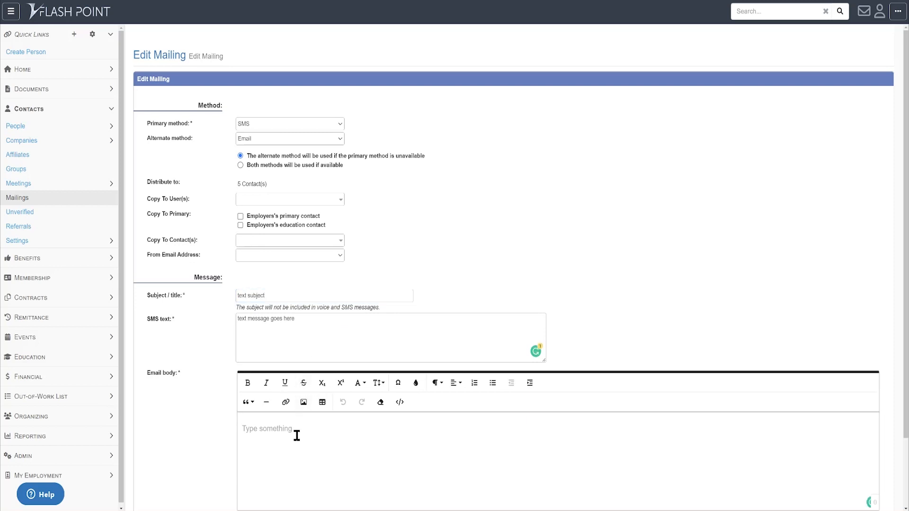
{"action": "type", "text": "email message goes here."}
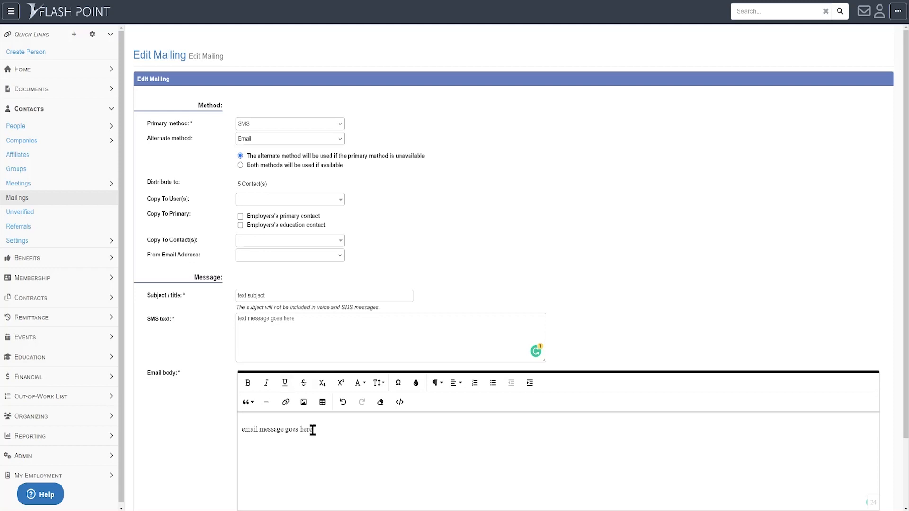
{"action": "scroll", "coordinate": [554, 207], "scroll_direction": "down", "scroll_amount": 2}
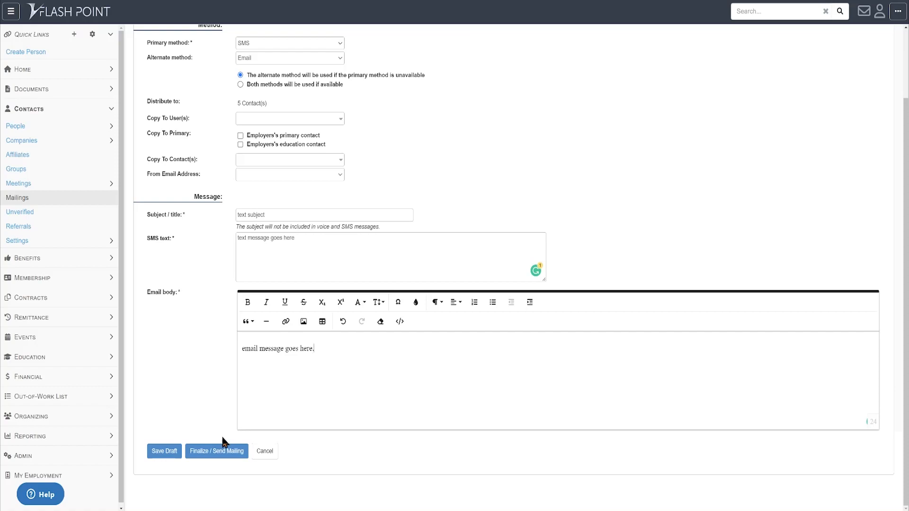
{"action": "left_click", "coordinate": [206, 452]}
{"action": "left_click", "coordinate": [571, 59]}
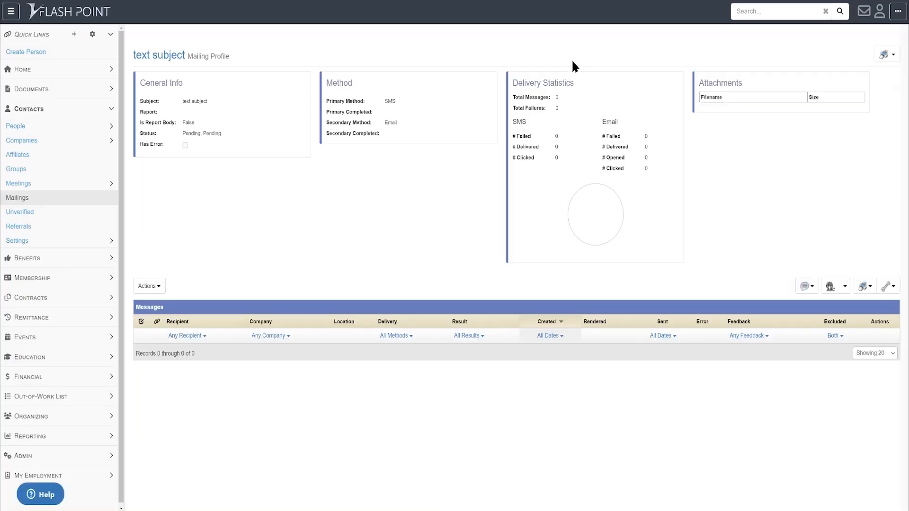